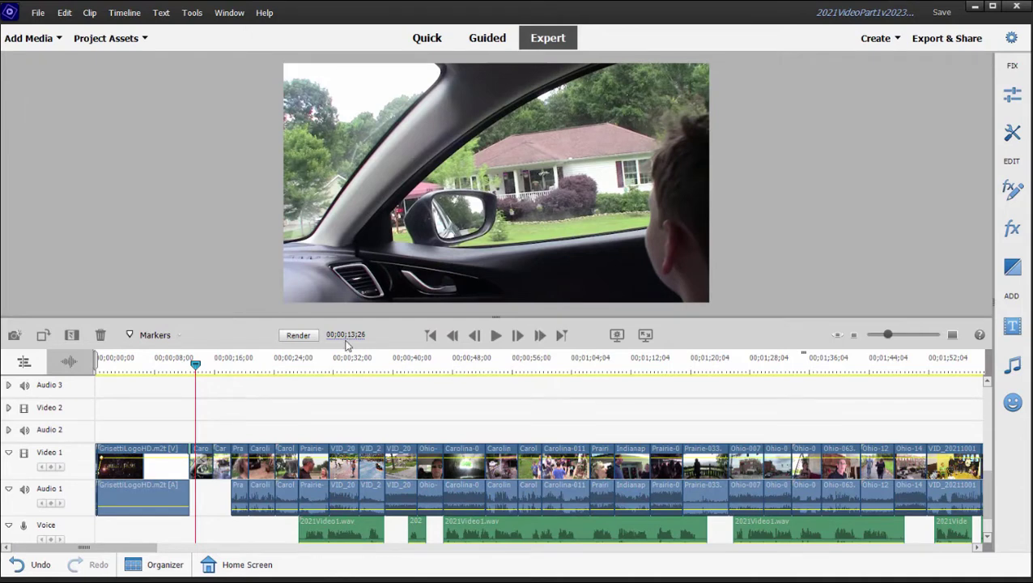
- Add a Default Text title and drag it down to just above the lower safe margin
{"action": "scroll", "coordinate": [989, 495], "scroll_direction": "down", "scroll_amount": 1}
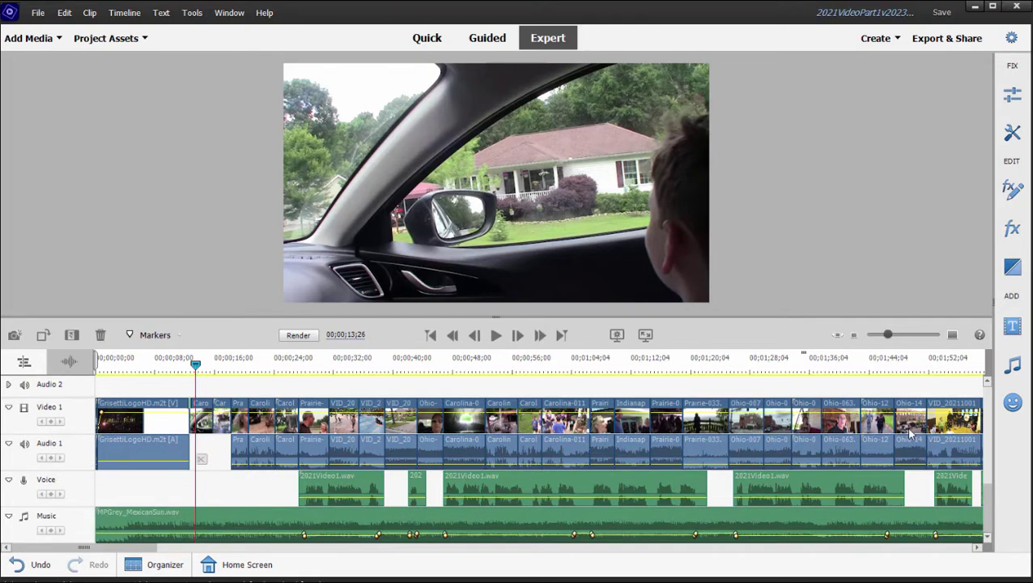
{"action": "scroll", "coordinate": [986, 500], "scroll_direction": "up", "scroll_amount": 1}
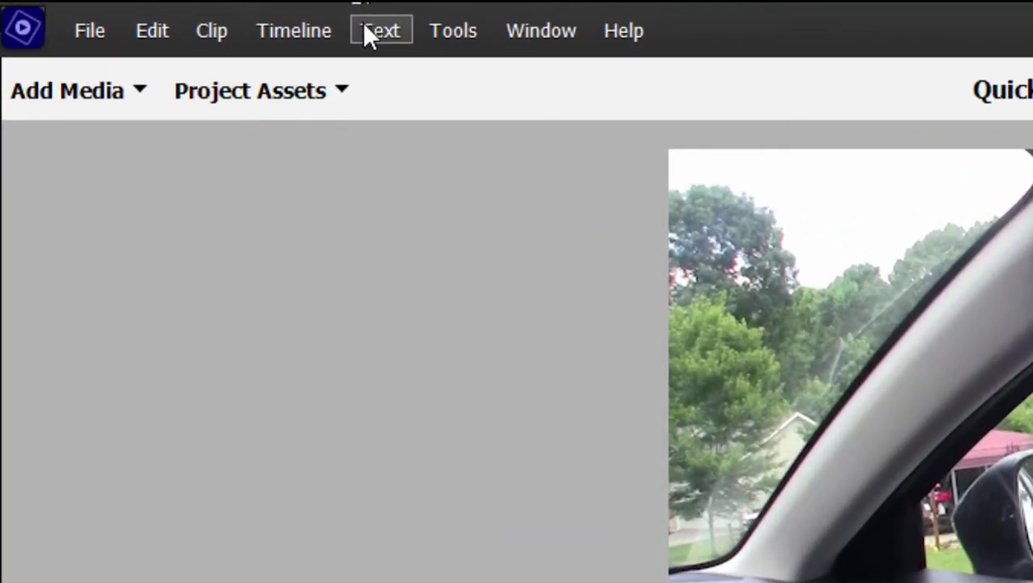
{"action": "left_click", "coordinate": [362, 22]}
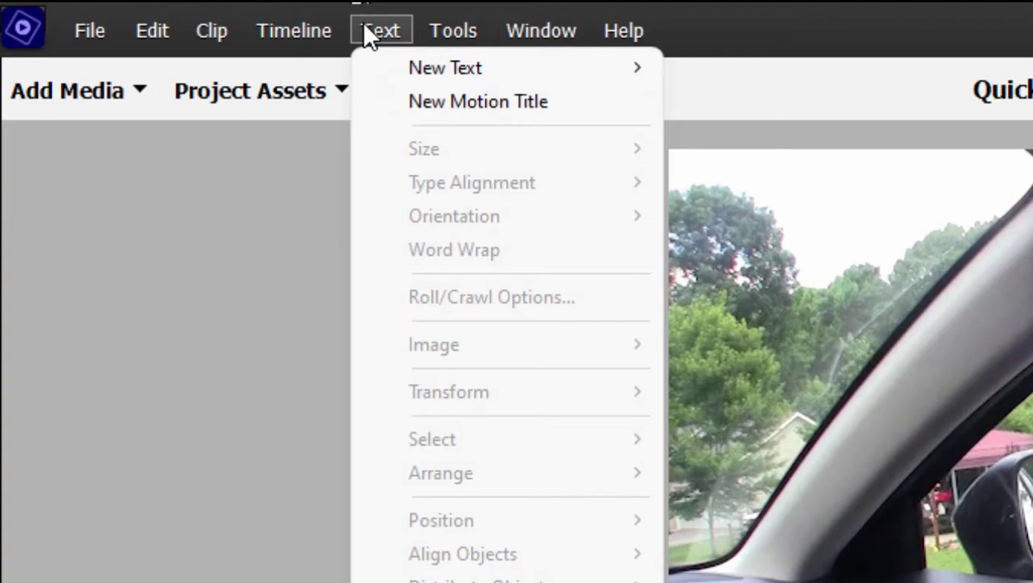
{"action": "mouse_move", "coordinate": [489, 68]}
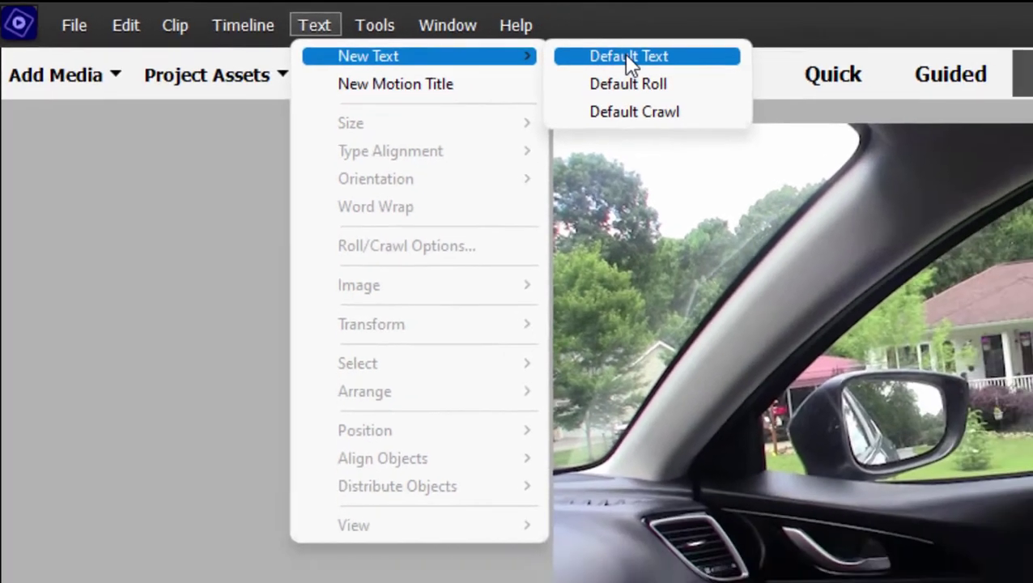
{"action": "left_click", "coordinate": [754, 66]}
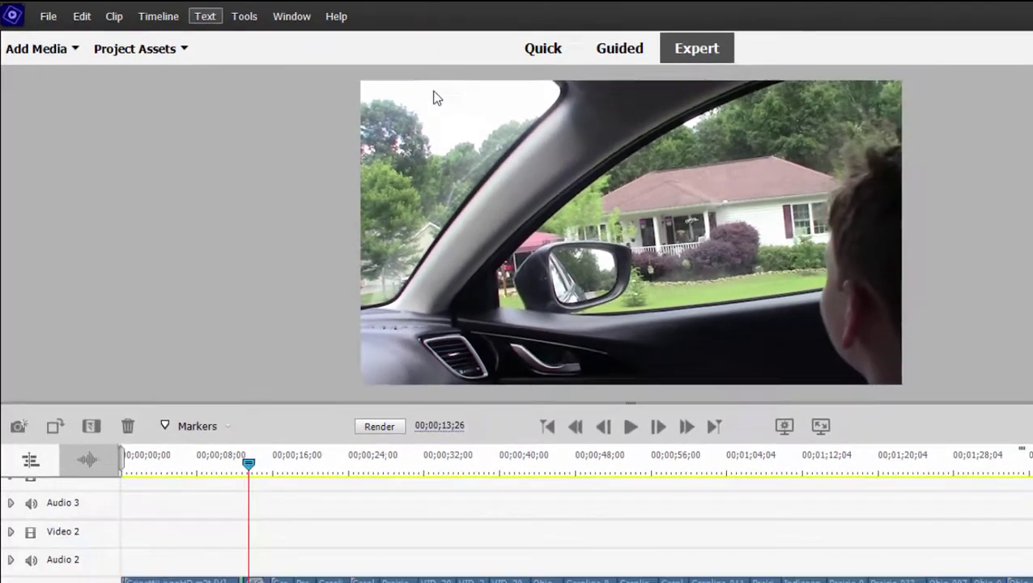
{"action": "left_click", "coordinate": [890, 234]}
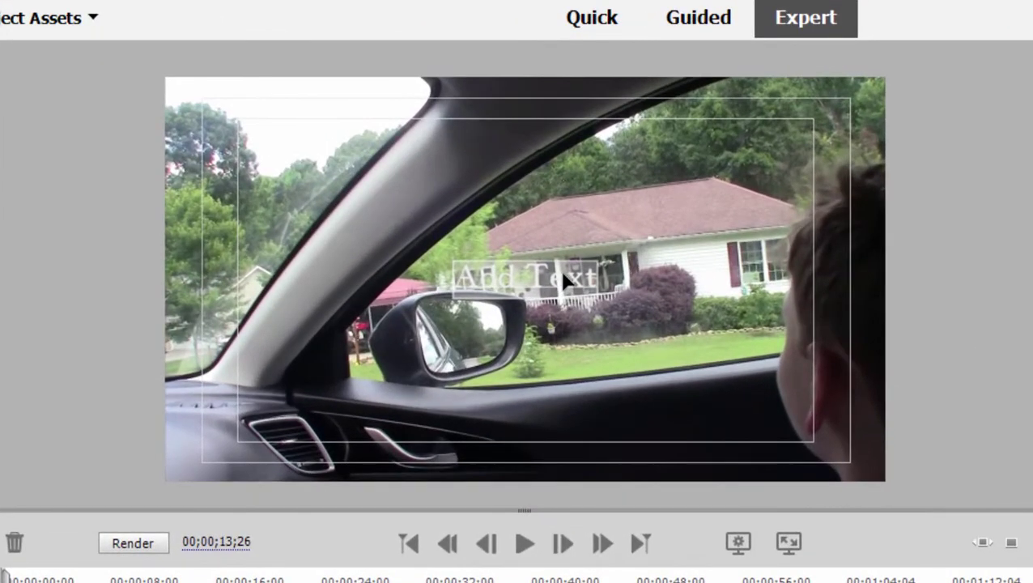
{"action": "left_click_drag", "start_coordinate": [410, 179], "coordinate": [430, 216]}
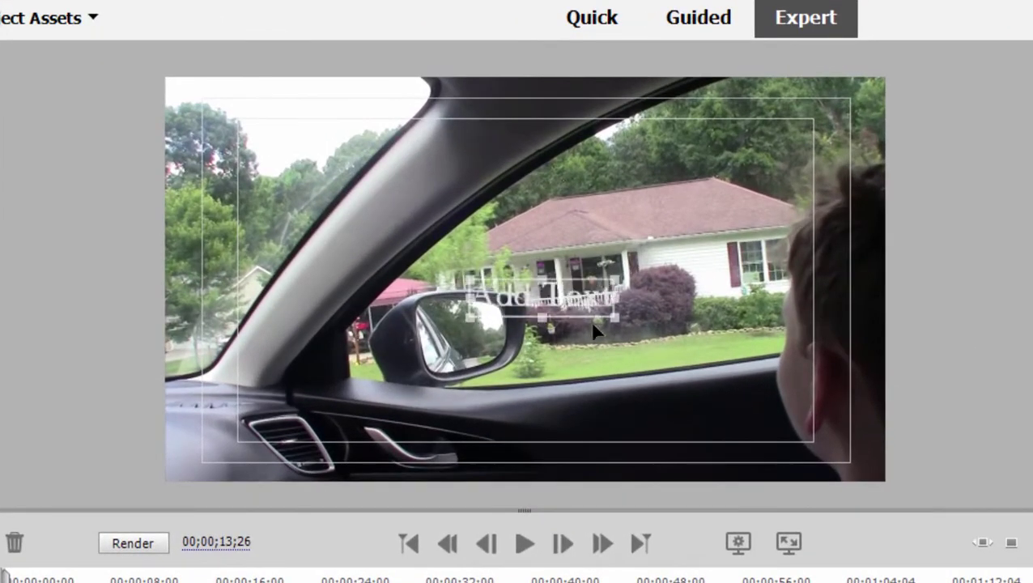
{"action": "left_click_drag", "start_coordinate": [595, 330], "coordinate": [582, 414]}
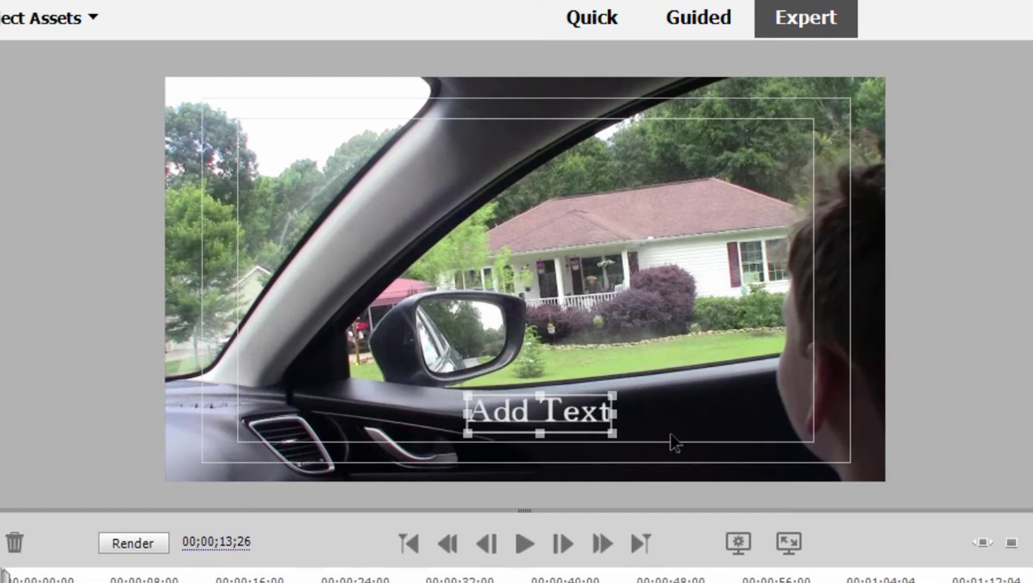
- Replace the Add Text placeholder with 'Our Summer Movie' and select the whole title
{"action": "double_click", "coordinate": [582, 418]}
{"action": "double_click", "coordinate": [581, 418]}
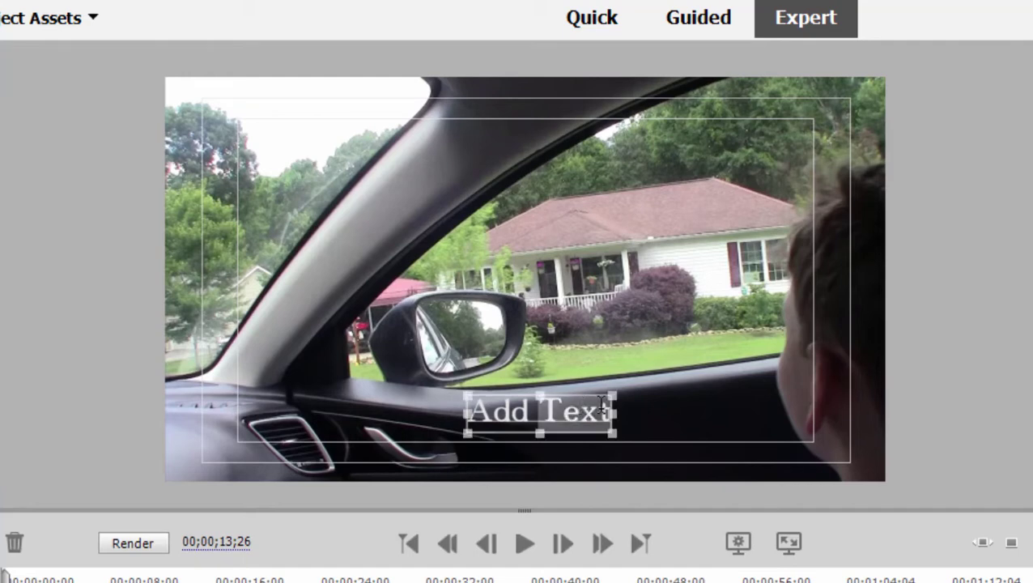
{"action": "triple_click", "coordinate": [602, 409]}
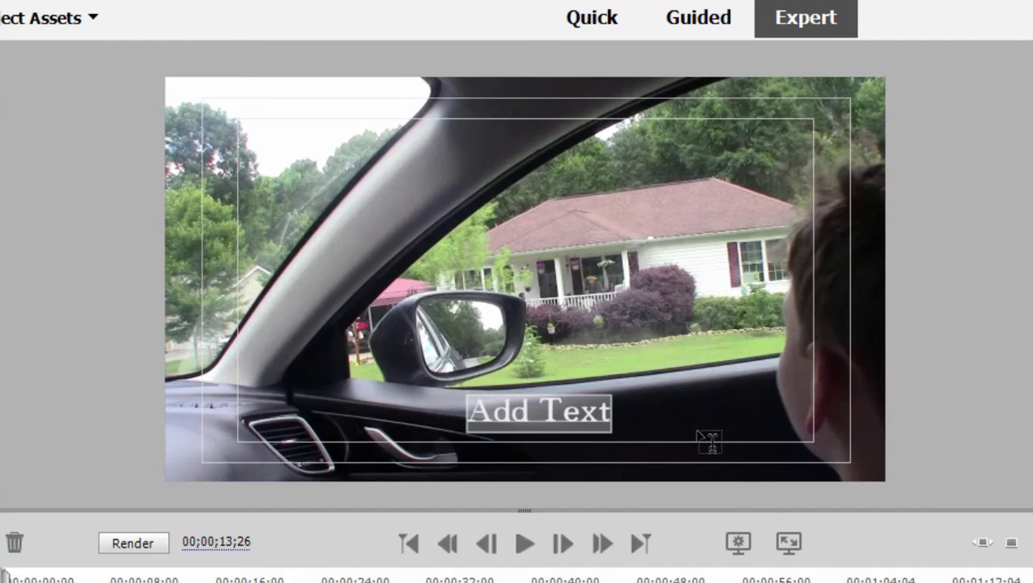
{"action": "type", "text": "Our Summer Movie"}
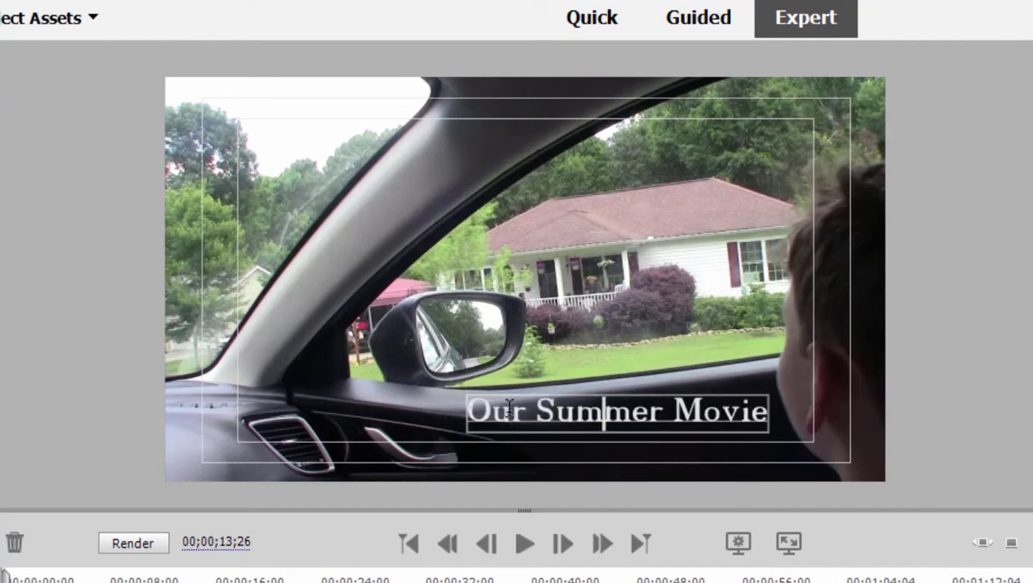
{"action": "left_click_drag", "start_coordinate": [468, 411], "coordinate": [783, 423]}
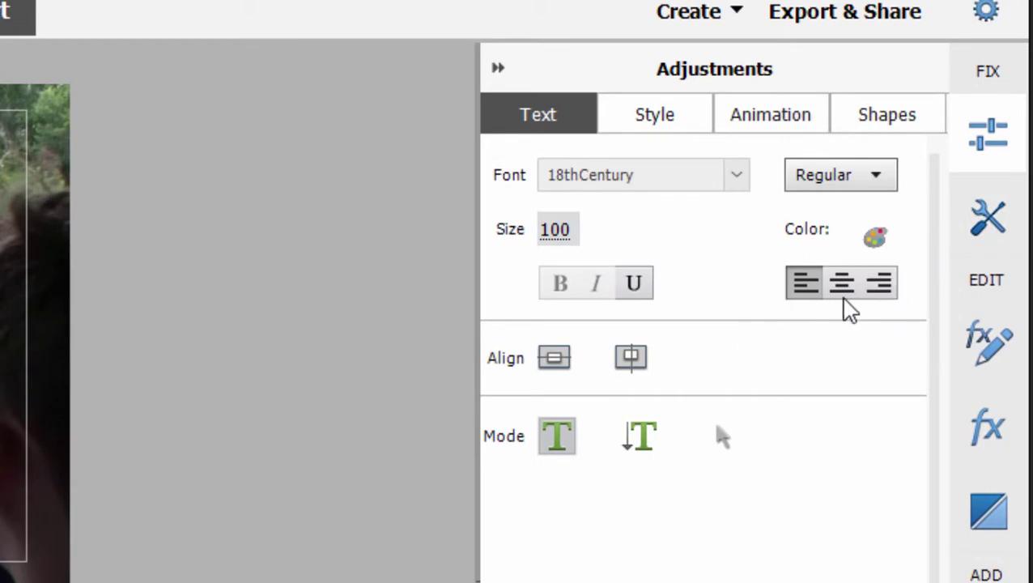
- Underline the title text and apply the Birch White 80 text style
{"action": "left_click", "coordinate": [636, 280]}
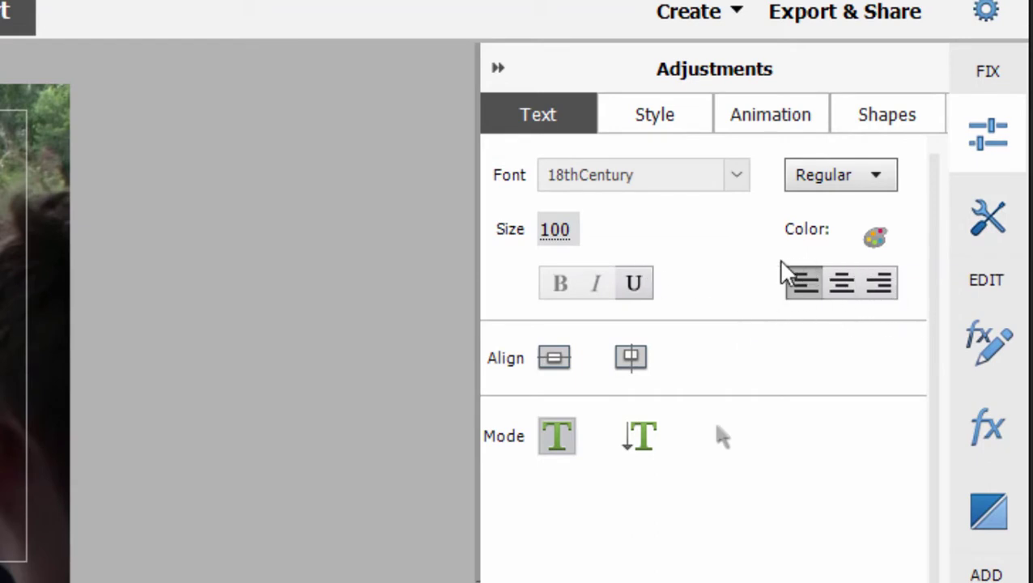
{"action": "left_click", "coordinate": [676, 117]}
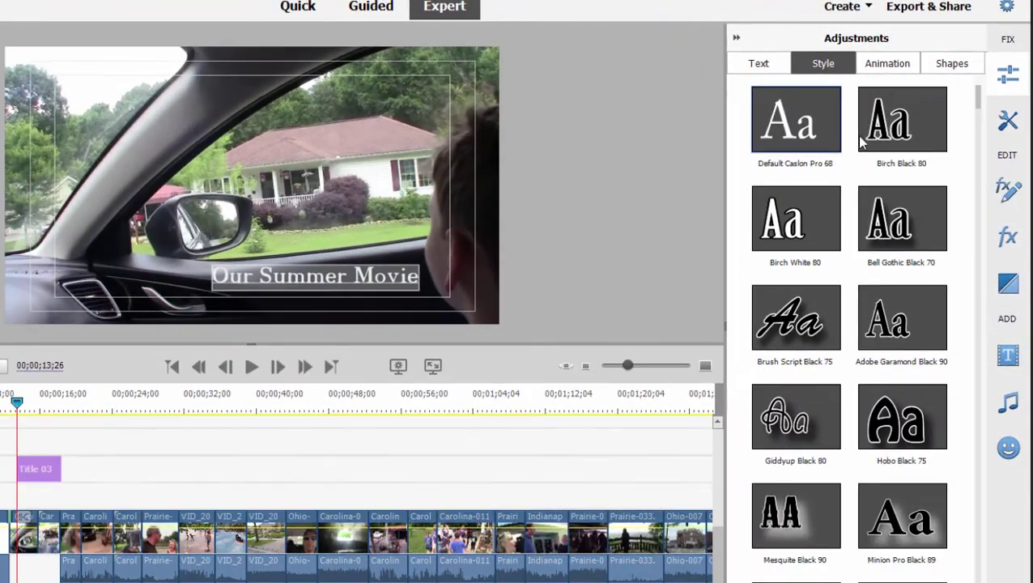
{"action": "left_click", "coordinate": [806, 233]}
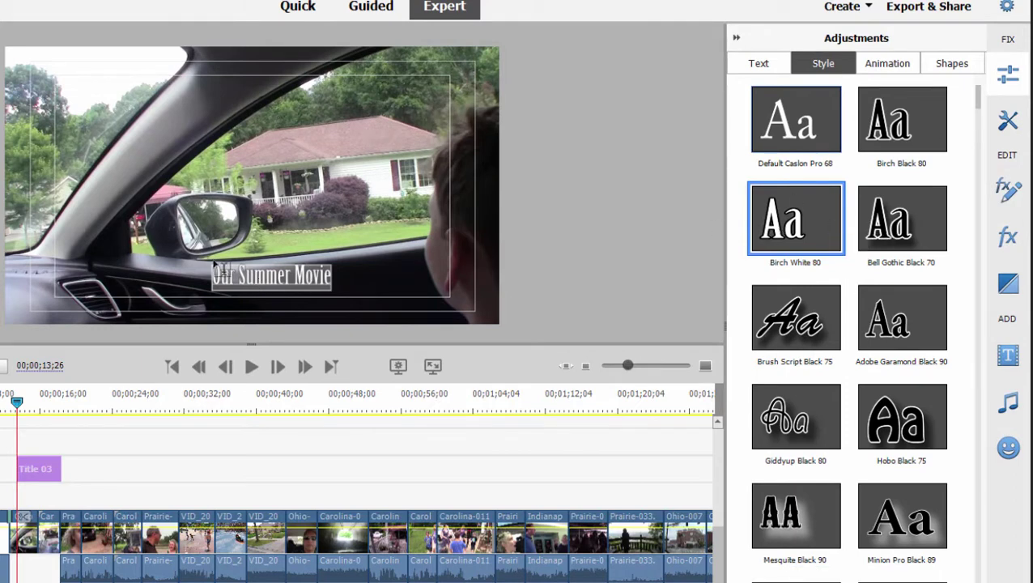
- Change the title font to Arial and move the title up over the side mirror
{"action": "left_click", "coordinate": [761, 63]}
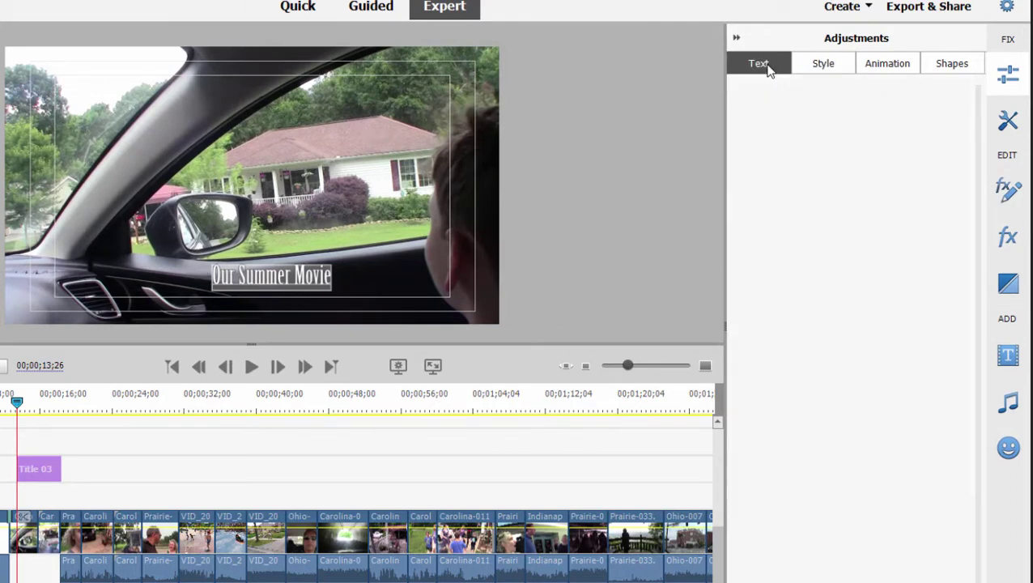
{"action": "left_click", "coordinate": [868, 98]}
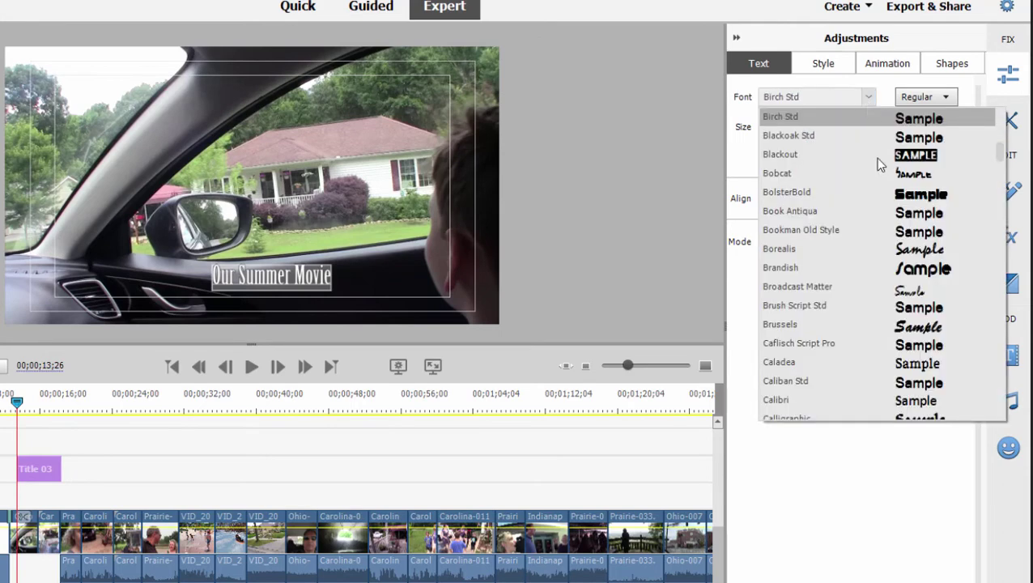
{"action": "scroll", "coordinate": [850, 156], "scroll_direction": "up", "scroll_amount": 5}
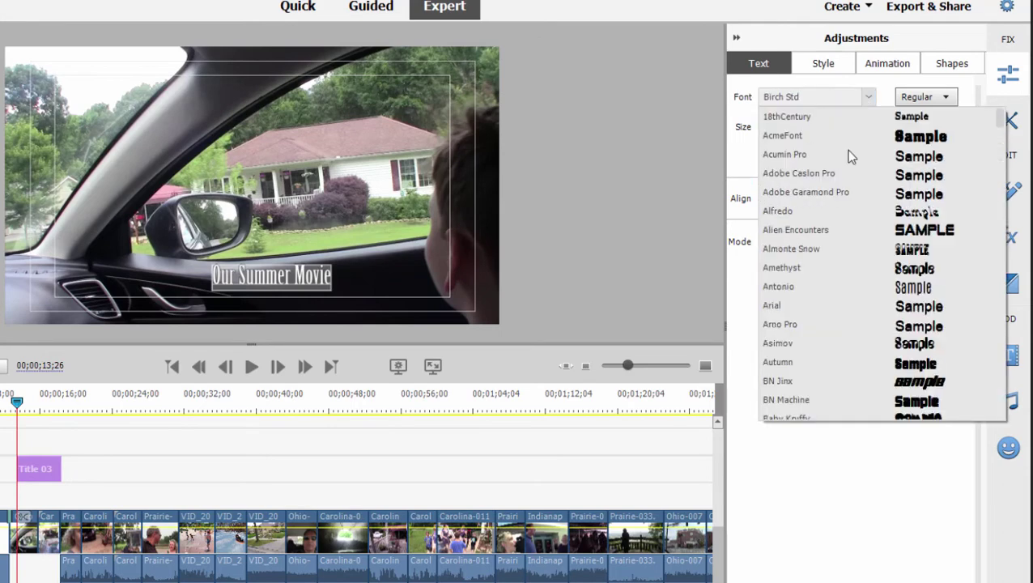
{"action": "left_click", "coordinate": [807, 305]}
{"action": "left_click", "coordinate": [859, 243]}
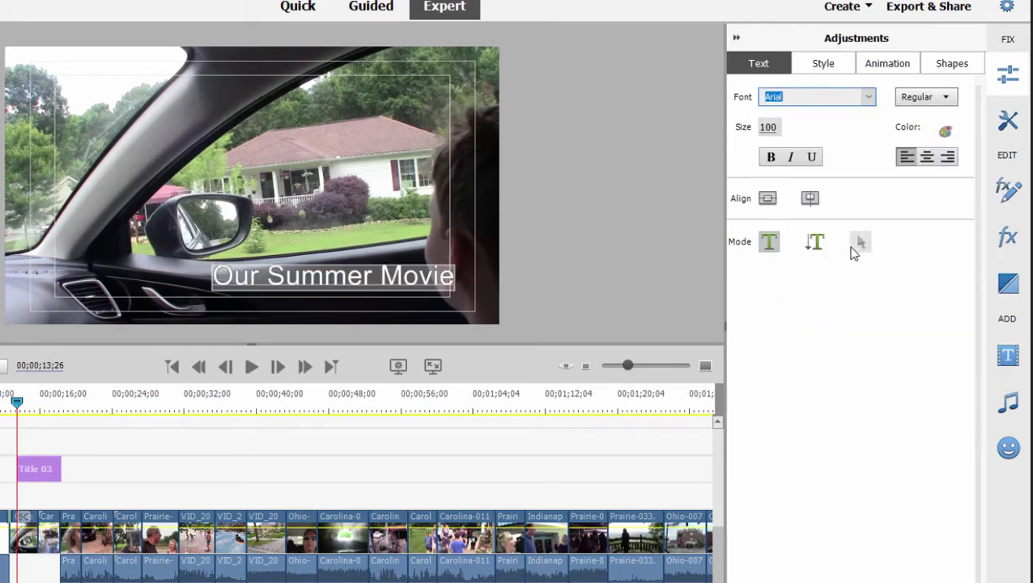
{"action": "left_click_drag", "start_coordinate": [328, 294], "coordinate": [276, 233]}
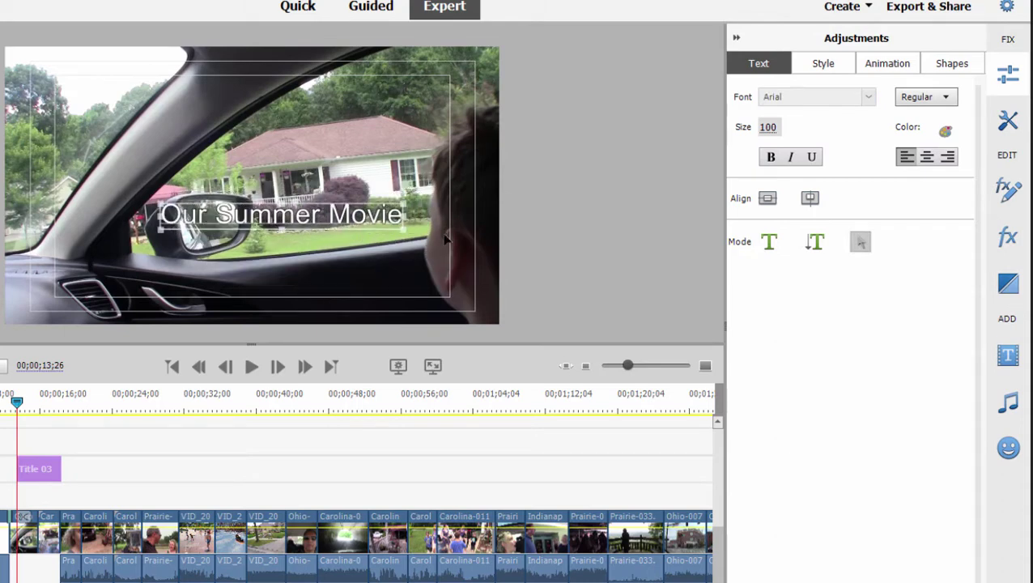
- Browse the Animation and Shapes options, nudge the title left, and scrub the playhead later
{"action": "left_click", "coordinate": [886, 70]}
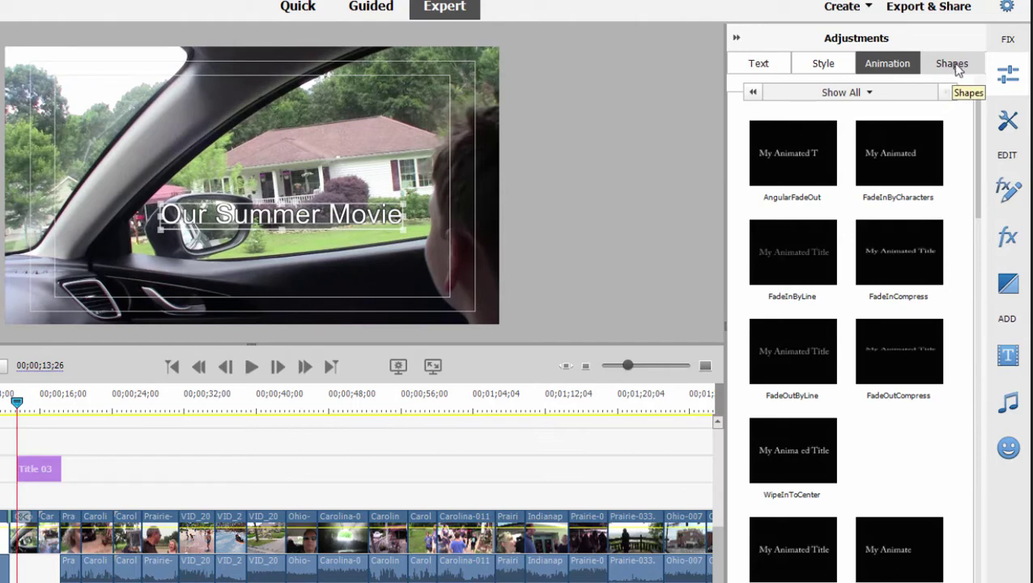
{"action": "left_click", "coordinate": [958, 69]}
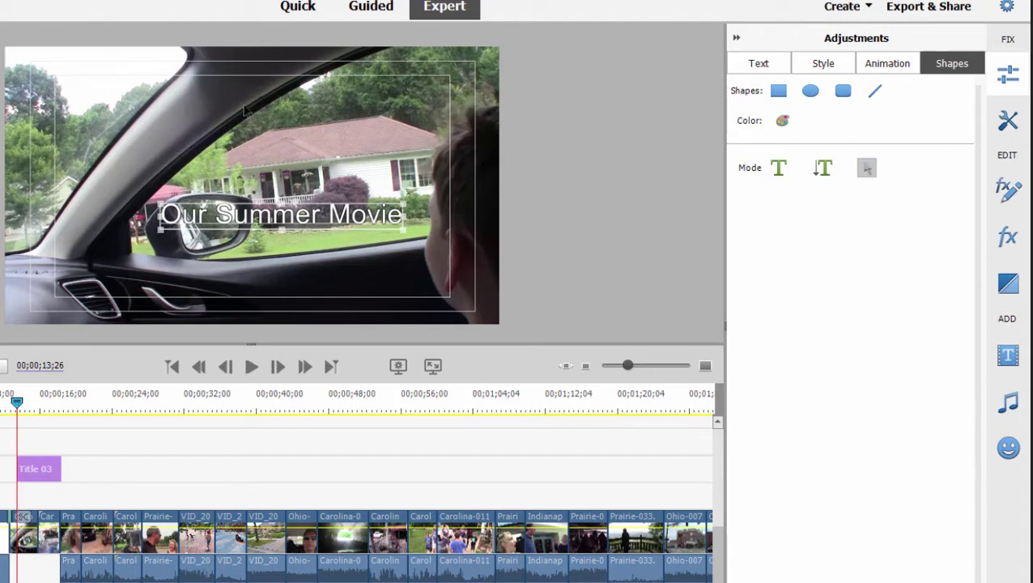
{"action": "left_click_drag", "start_coordinate": [356, 220], "coordinate": [327, 228]}
{"action": "left_click_drag", "start_coordinate": [16, 403], "coordinate": [101, 402]}
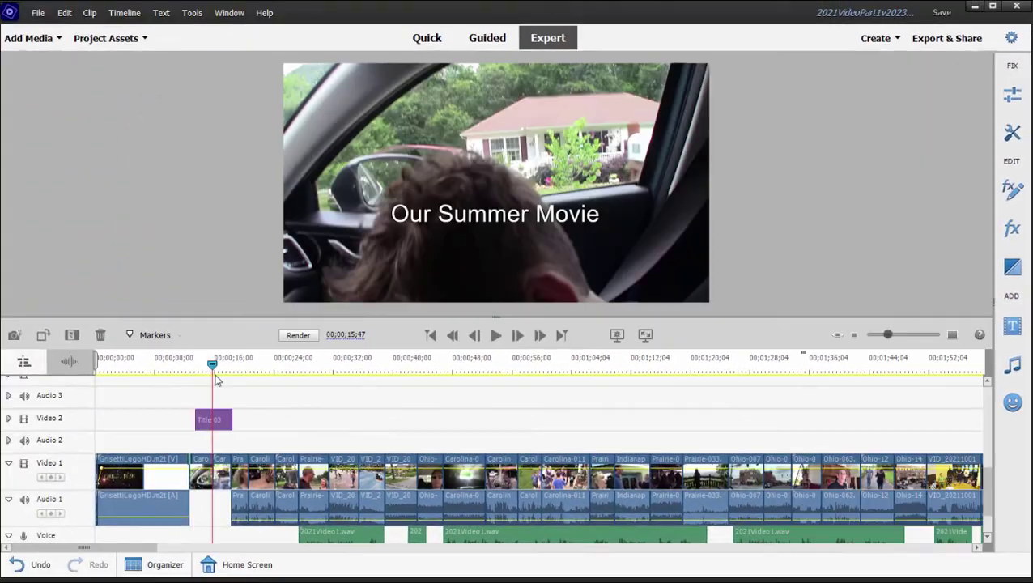
{"action": "left_click_drag", "start_coordinate": [263, 366], "coordinate": [259, 365]}
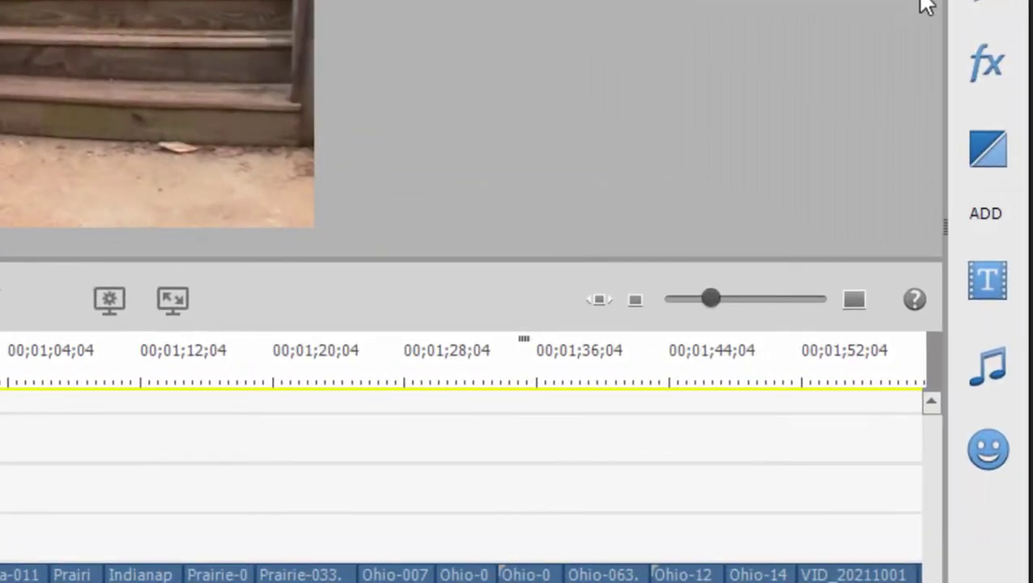
- Browse the Motion Titles and Classic Titles categories in the Titles library and preview GeneralLabel
{"action": "left_click", "coordinate": [1012, 298]}
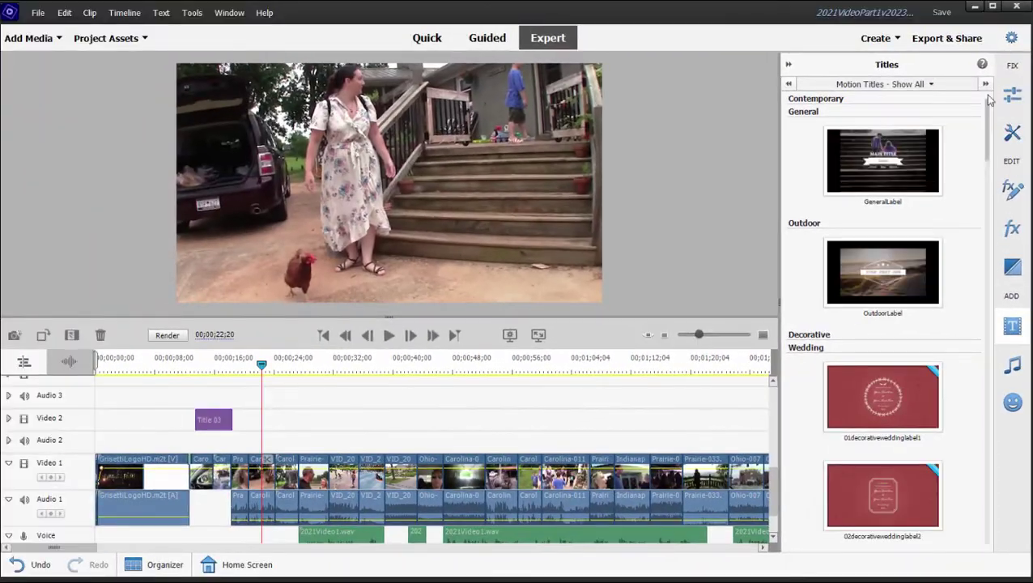
{"action": "left_click_drag", "start_coordinate": [989, 123], "coordinate": [932, 143]}
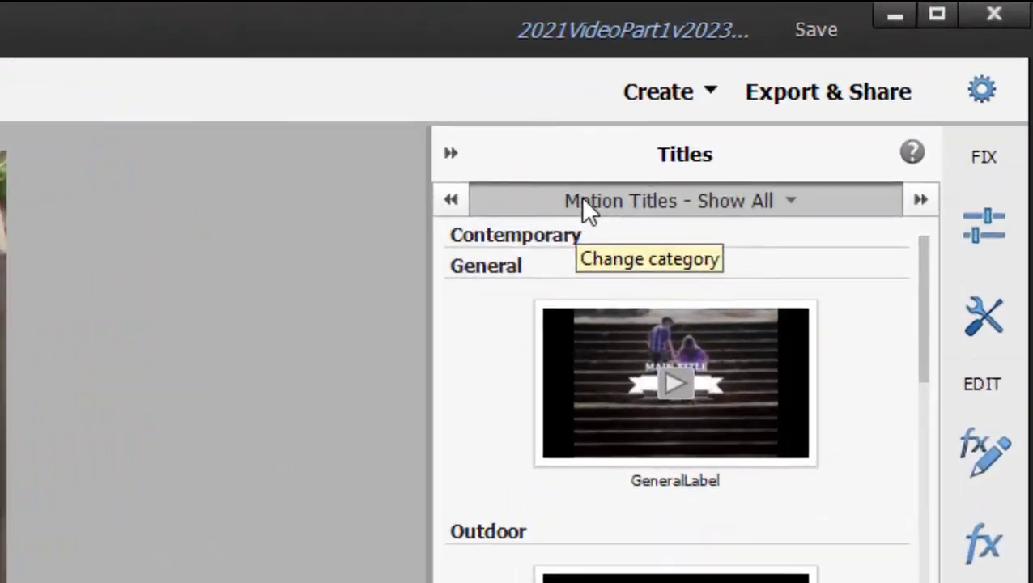
{"action": "left_click", "coordinate": [679, 161]}
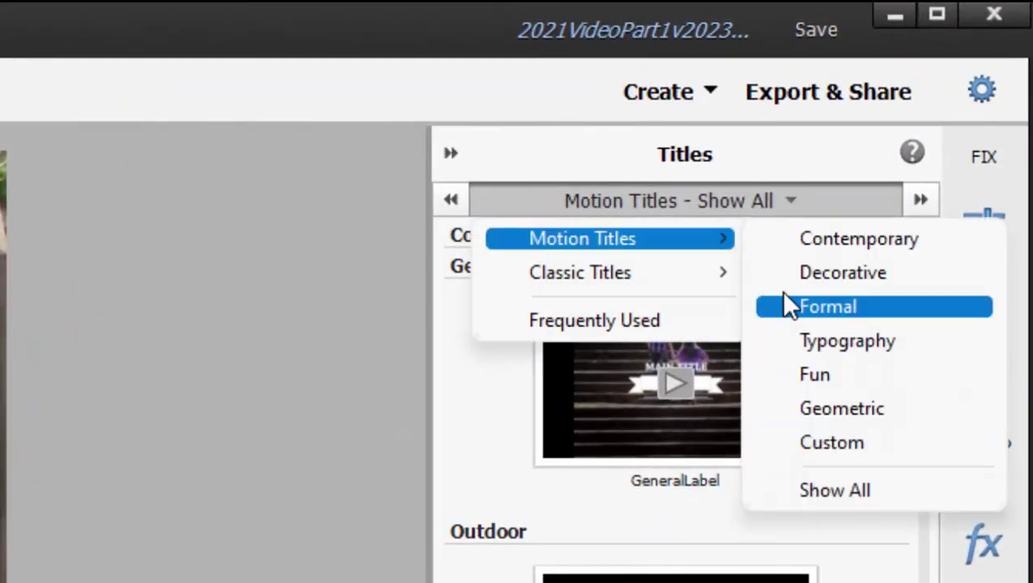
{"action": "mouse_move", "coordinate": [770, 227]}
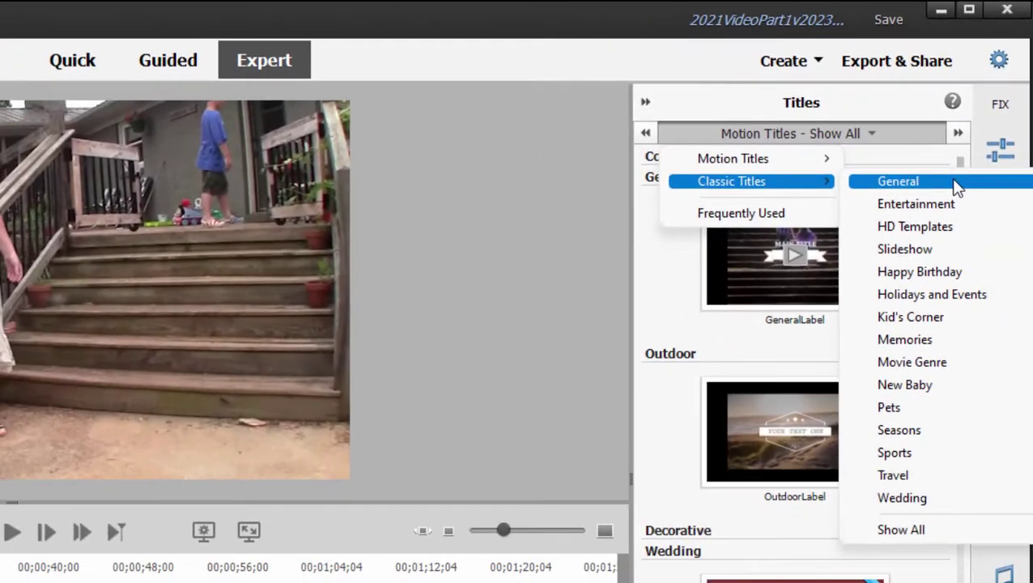
{"action": "mouse_move", "coordinate": [776, 160]}
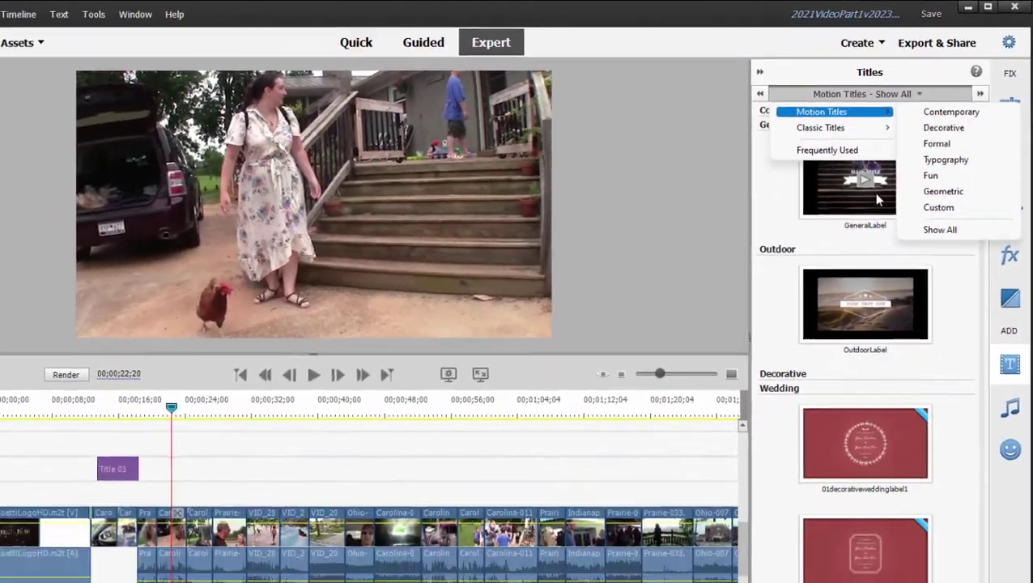
{"action": "left_click", "coordinate": [541, 287]}
- Drop GeneralLabel onto Video 2 after Title 03 and review its ribbon and Date graphic options
{"action": "left_click_drag", "start_coordinate": [684, 203], "coordinate": [279, 417]}
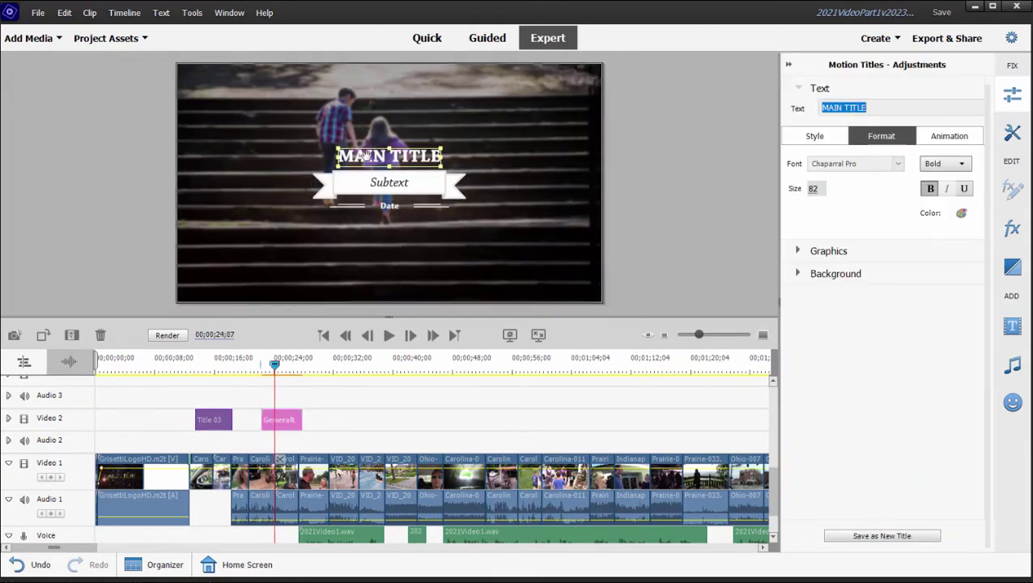
{"action": "left_click", "coordinate": [432, 185]}
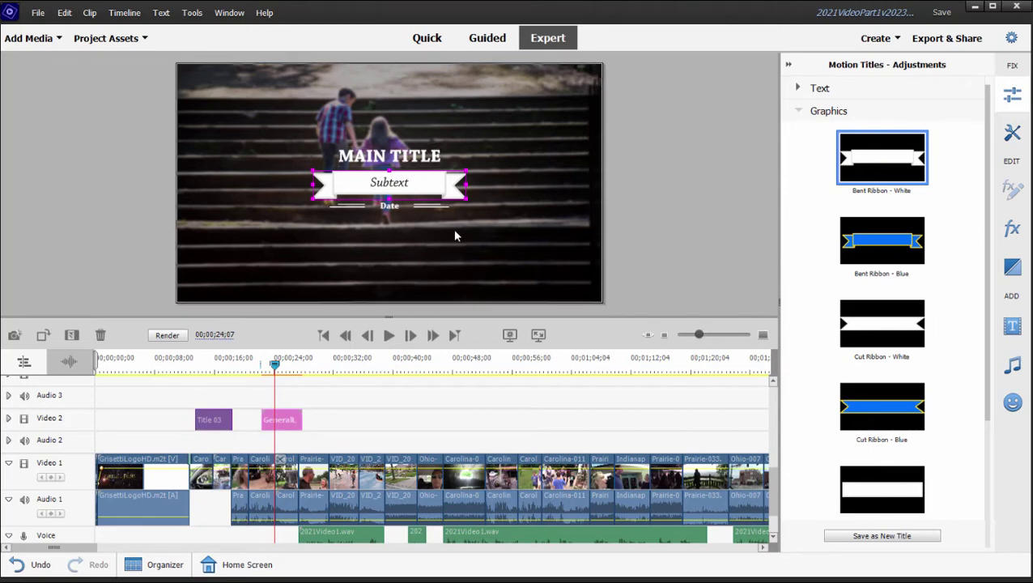
{"action": "left_click", "coordinate": [431, 211]}
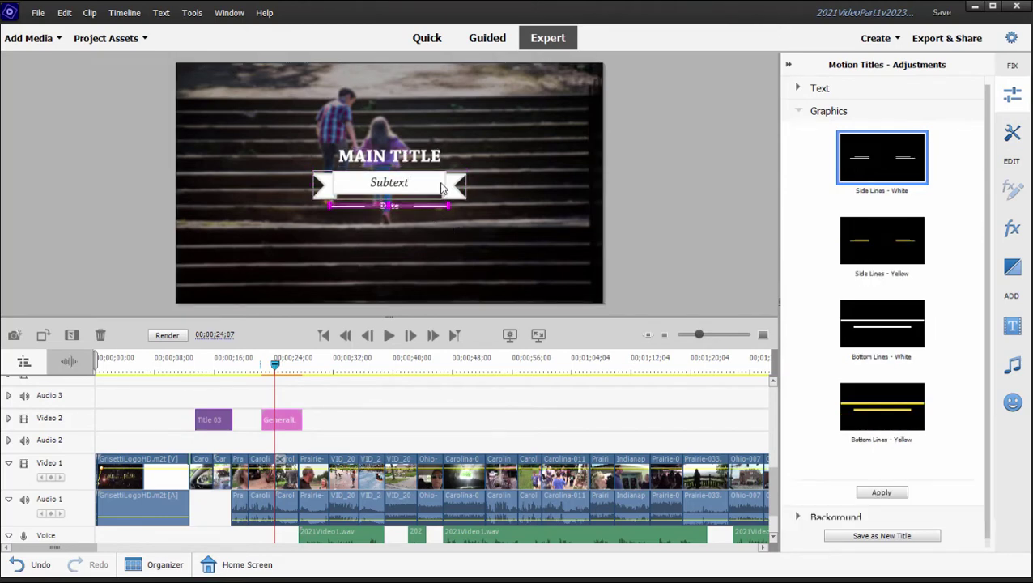
{"action": "left_click", "coordinate": [451, 179]}
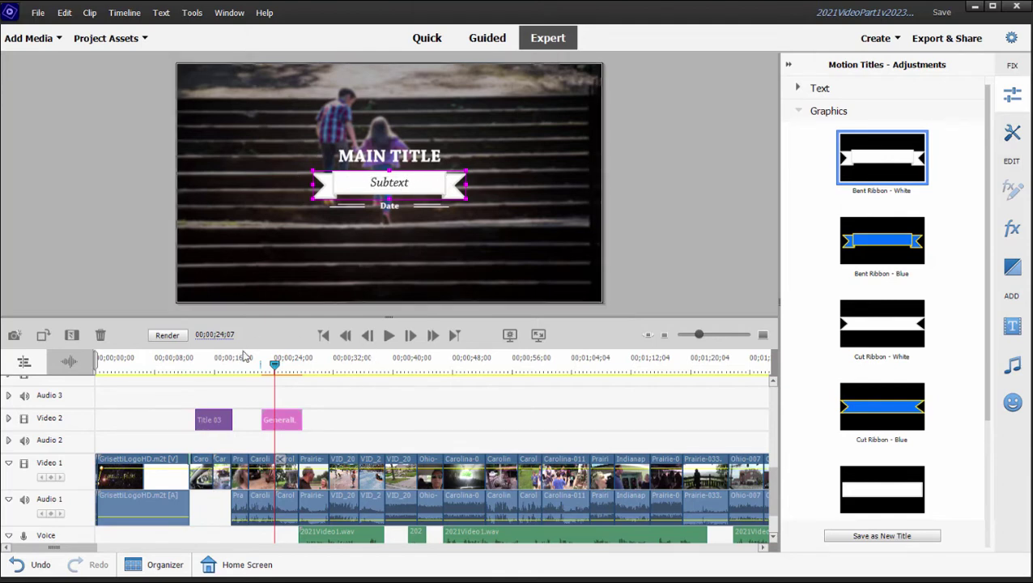
{"action": "mouse_move", "coordinate": [275, 365]}
{"action": "left_mouse_down"}
{"action": "mouse_move", "coordinate": [260, 370]}
{"action": "mouse_move", "coordinate": [271, 369]}
{"action": "left_mouse_up"}
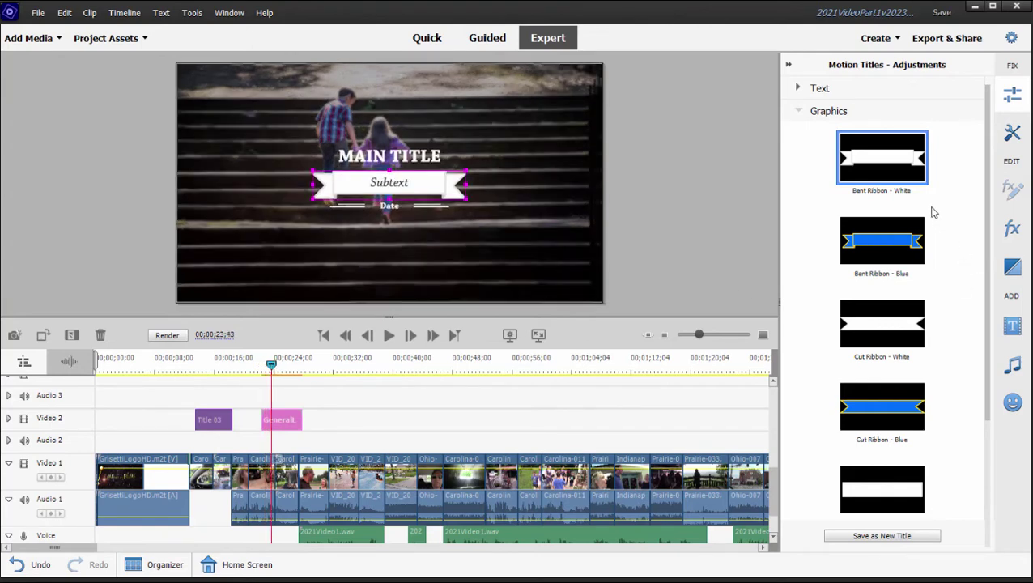
{"action": "mouse_move", "coordinate": [988, 182]}
{"action": "left_mouse_down"}
{"action": "mouse_move", "coordinate": [992, 376]}
{"action": "mouse_move", "coordinate": [985, 179]}
{"action": "left_mouse_up"}
- With the playhead at 29;08, drop Glass Flowers_lower3rd from Classic Titles > Show All onto Video 2
{"action": "left_click", "coordinate": [314, 360]}
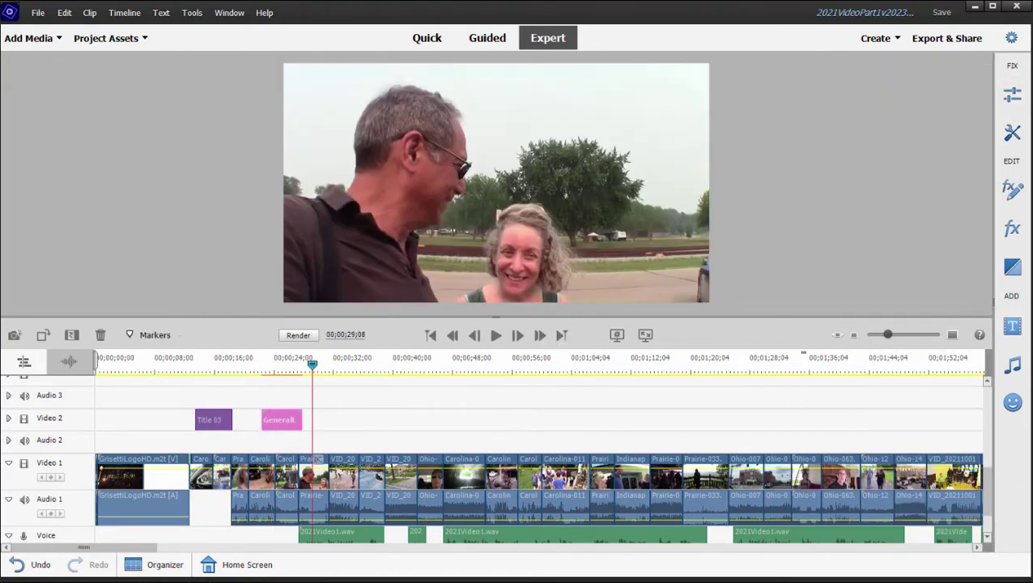
{"action": "left_click", "coordinate": [1013, 325]}
{"action": "left_click", "coordinate": [881, 85]}
{"action": "mouse_move", "coordinate": [801, 117]}
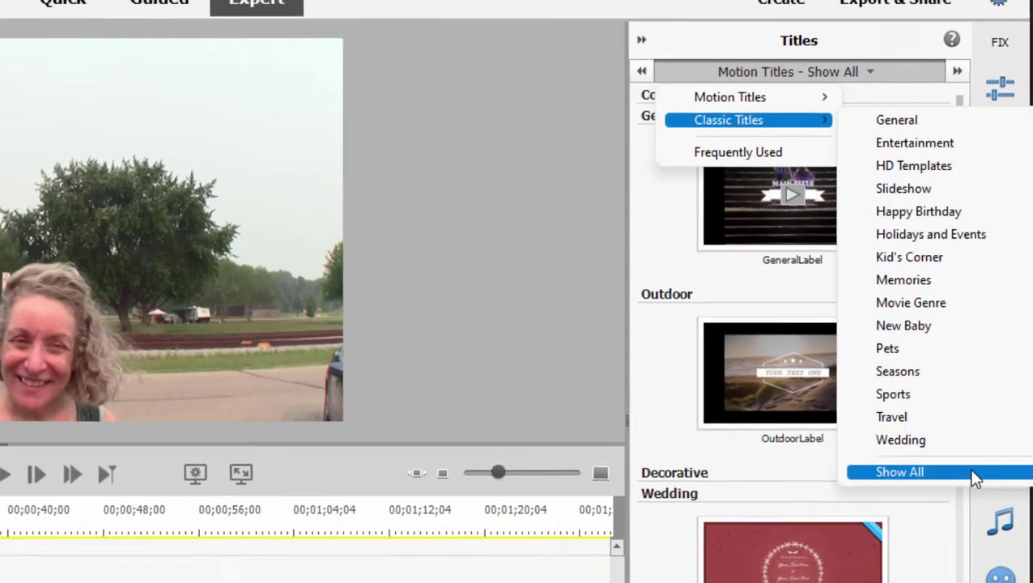
{"action": "left_click", "coordinate": [960, 513]}
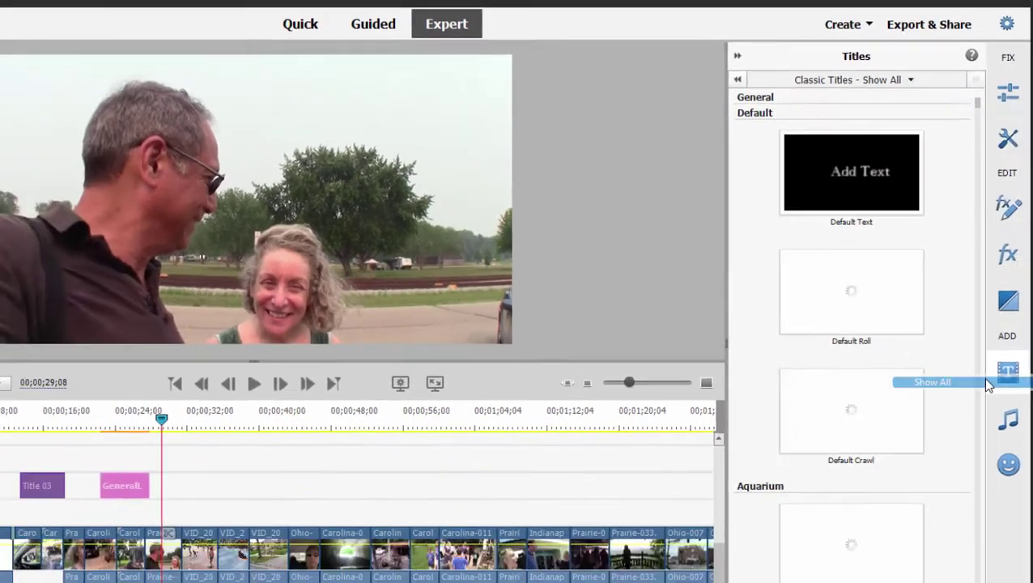
{"action": "left_click_drag", "start_coordinate": [978, 100], "coordinate": [988, 118]}
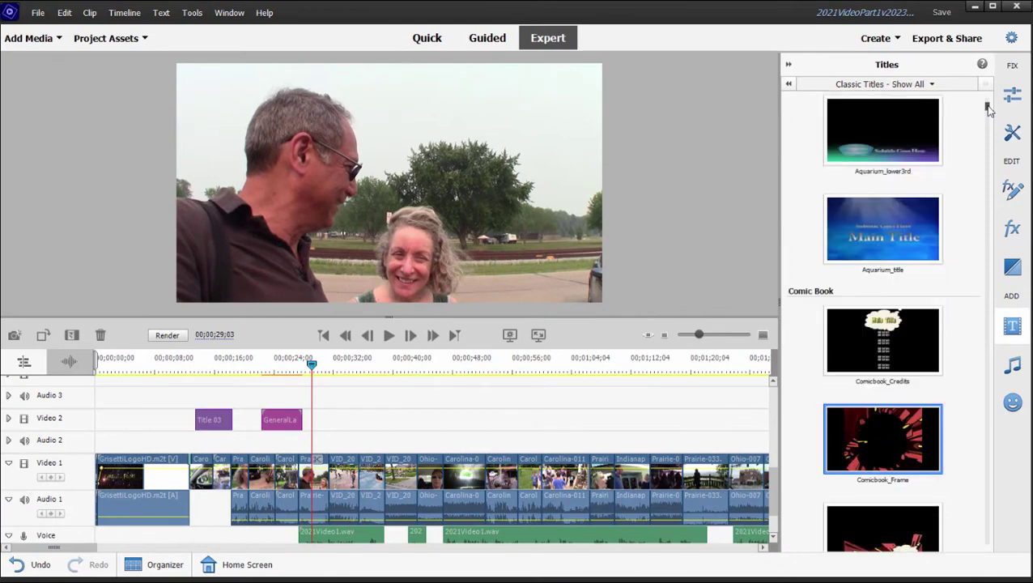
{"action": "scroll", "coordinate": [988, 111], "scroll_direction": "down", "scroll_amount": 2}
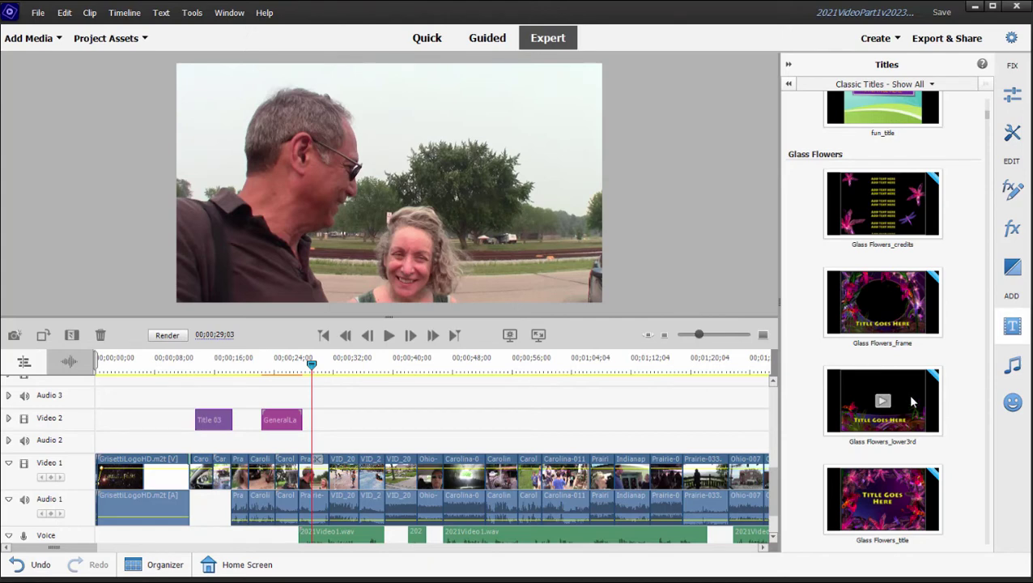
{"action": "left_click_drag", "start_coordinate": [913, 404], "coordinate": [316, 432]}
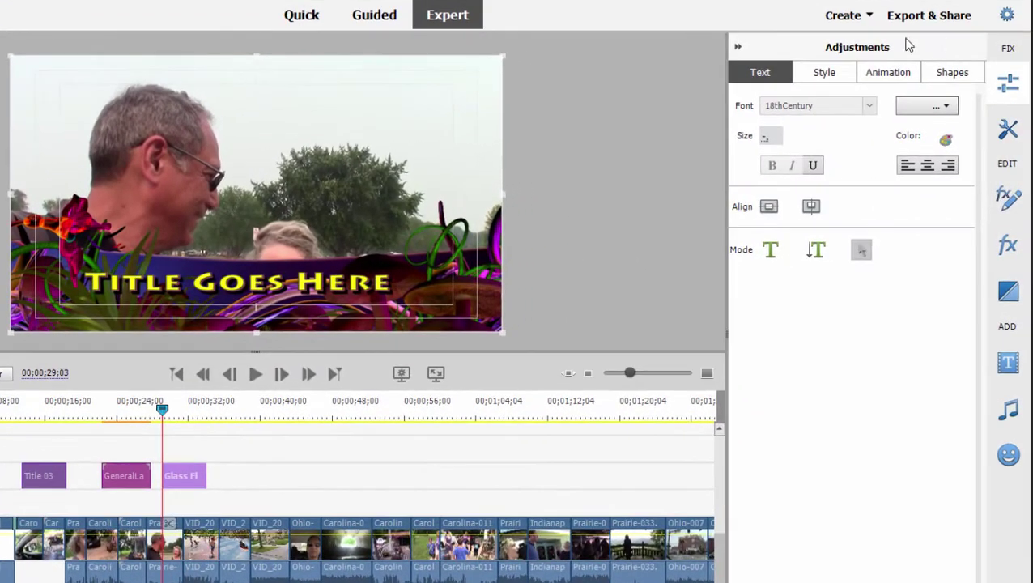
- Reopen the Glass Flowers title, delete its flower graphic, and move the Title Goes Here text lower
{"action": "left_click", "coordinate": [283, 449]}
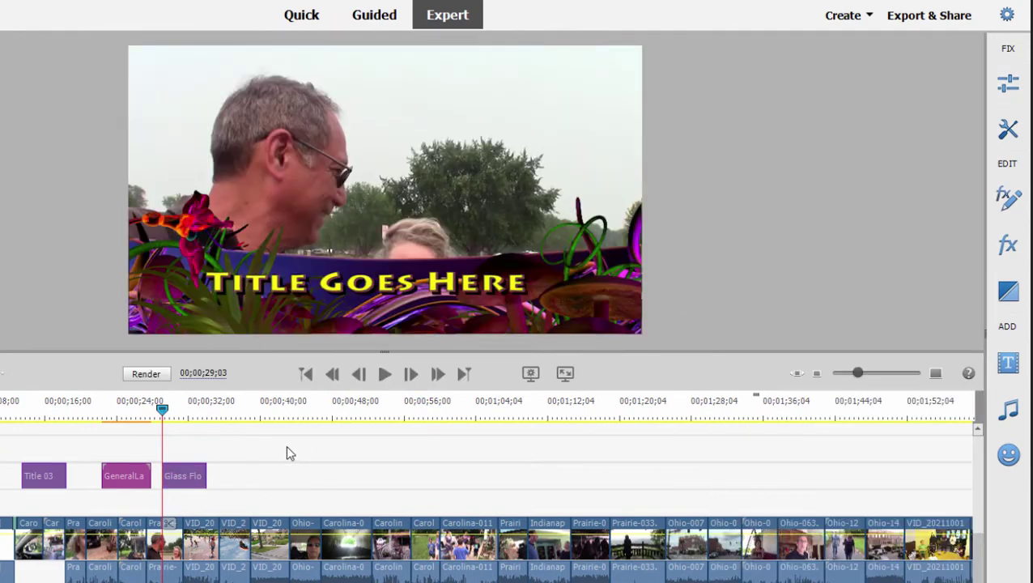
{"action": "double_click", "coordinate": [188, 476]}
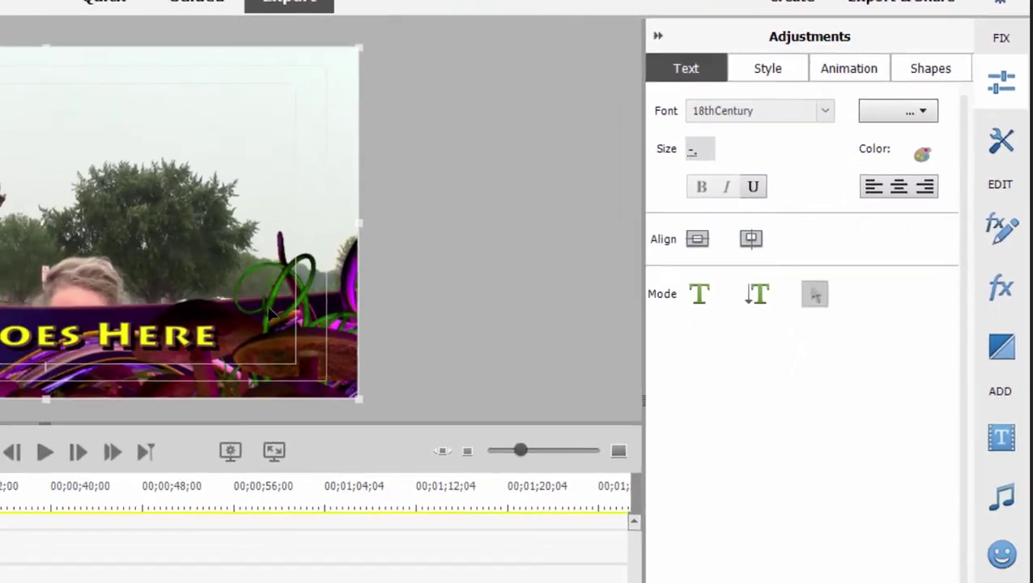
{"action": "left_click", "coordinate": [433, 168]}
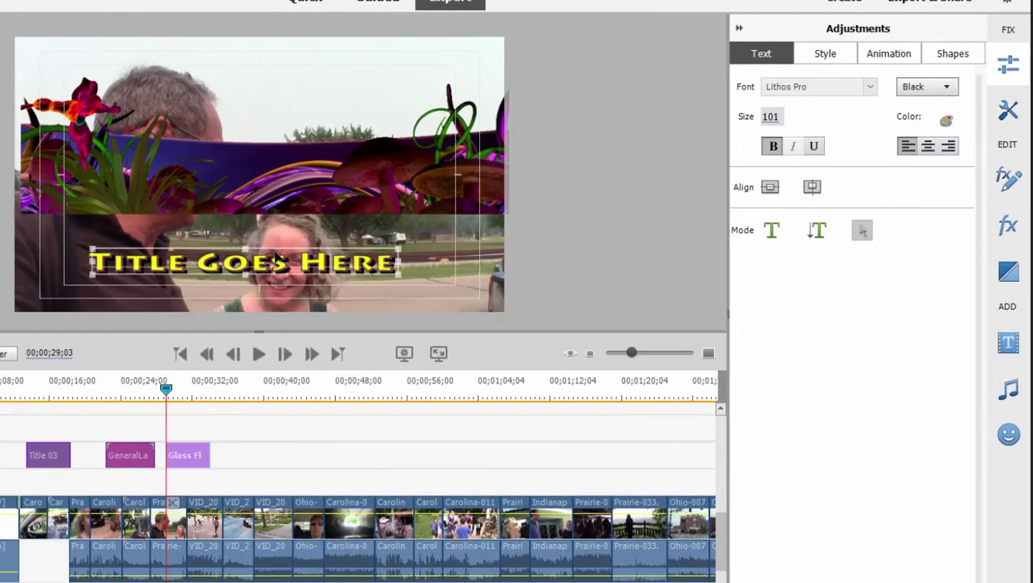
{"action": "left_click", "coordinate": [308, 192]}
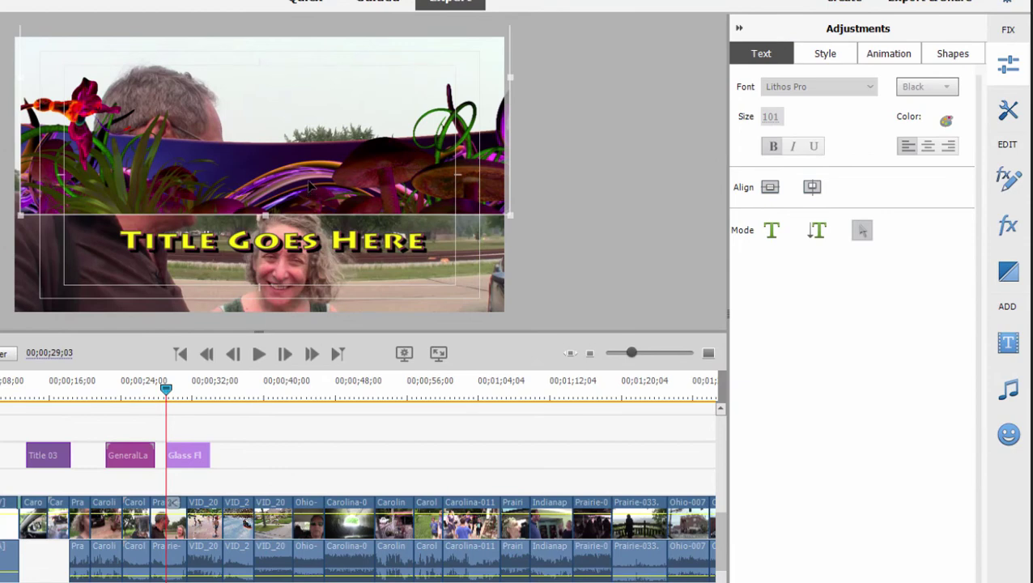
{"action": "left_click", "coordinate": [307, 179]}
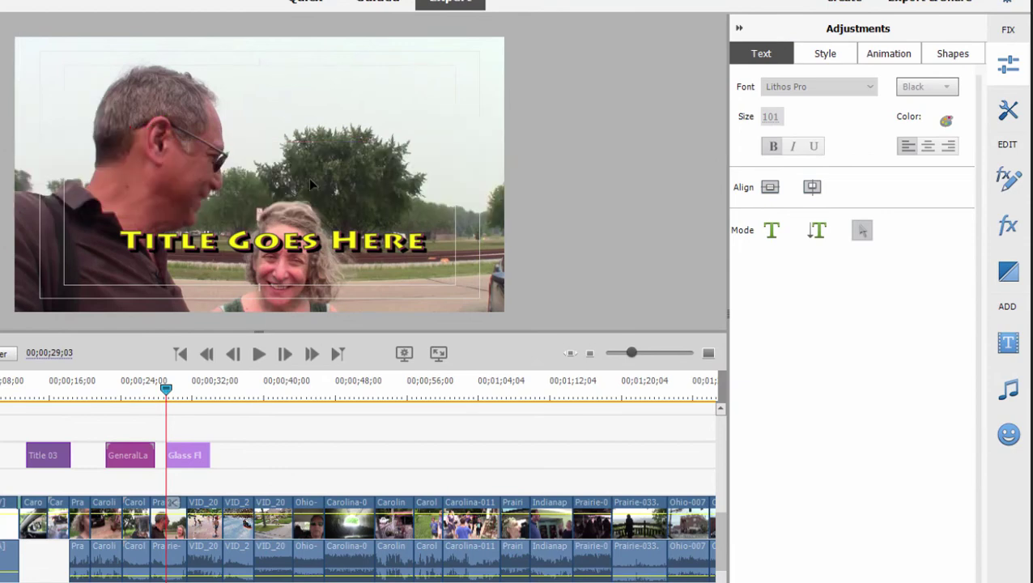
{"action": "left_click", "coordinate": [366, 243]}
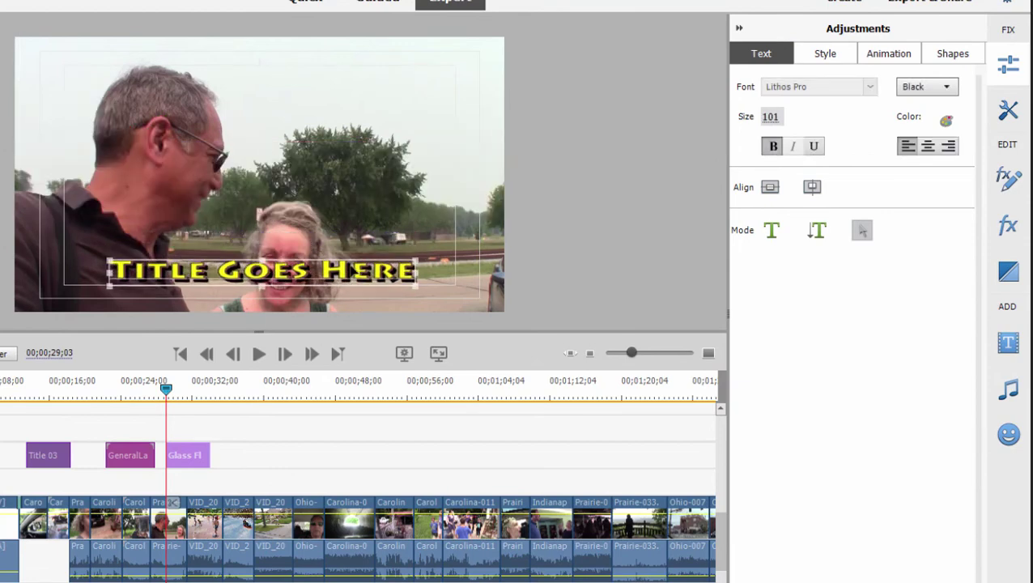